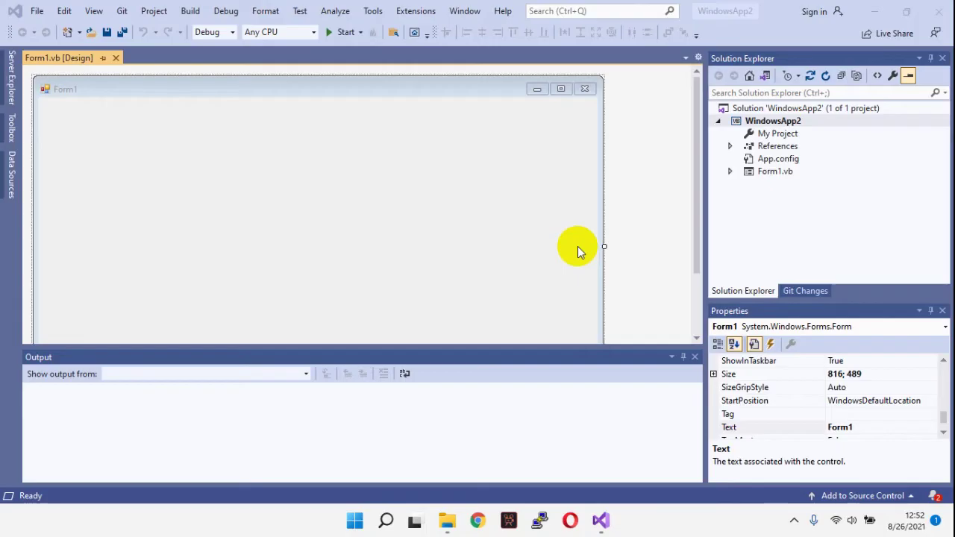
Search the Toolbox for controls matching "crys" and "report"
{"action": "left_click", "coordinate": [11, 127]}
{"action": "left_click", "coordinate": [96, 75]}
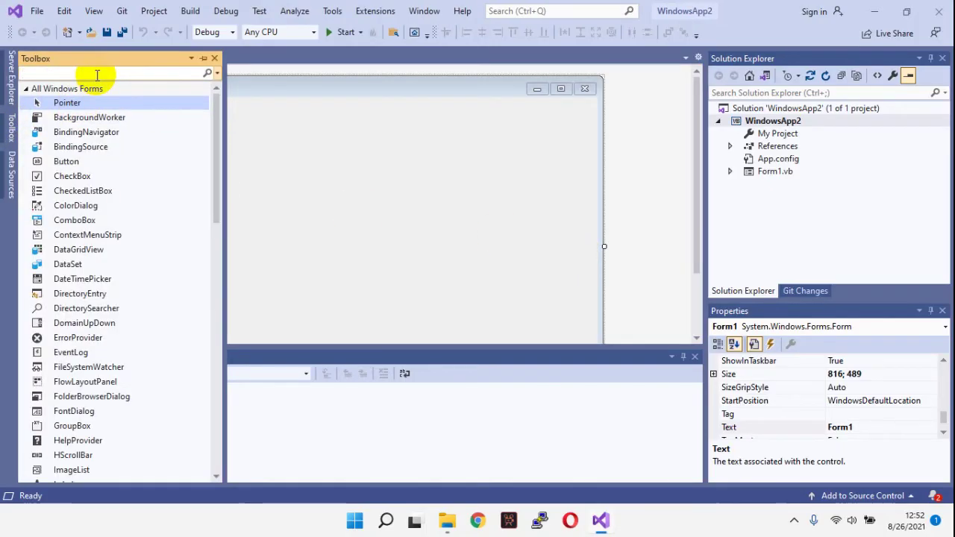
{"action": "type", "text": "crys"}
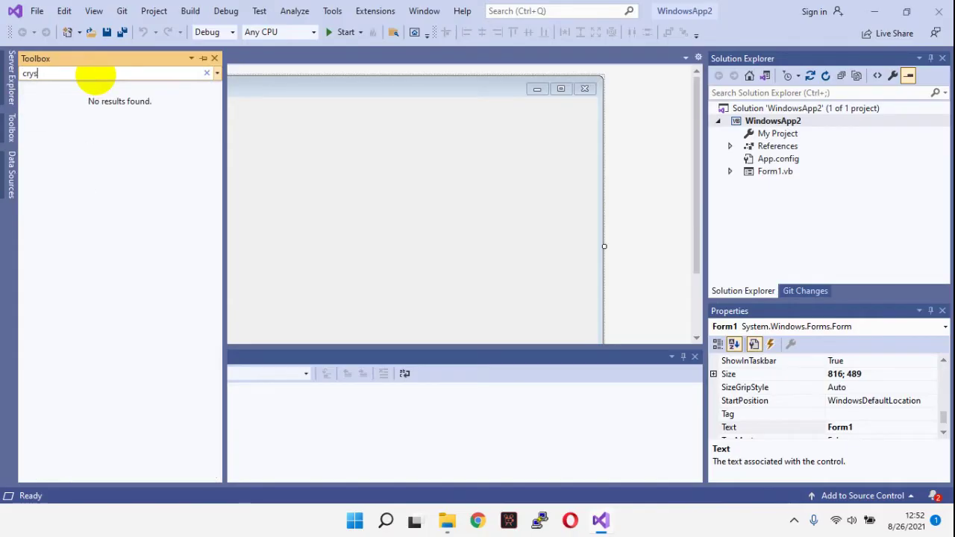
{"action": "key", "text": "BackSpace"}
{"action": "key", "text": "BackSpace"}
{"action": "key", "text": "BackSpace"}
{"action": "key", "text": "BackSpace"}
{"action": "type", "text": "report"}
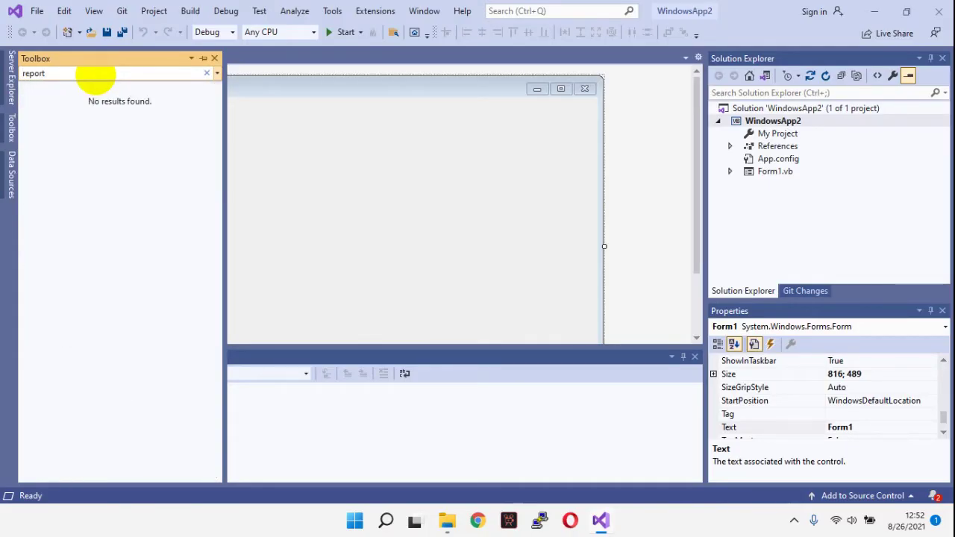
{"action": "left_click", "coordinate": [352, 82]}
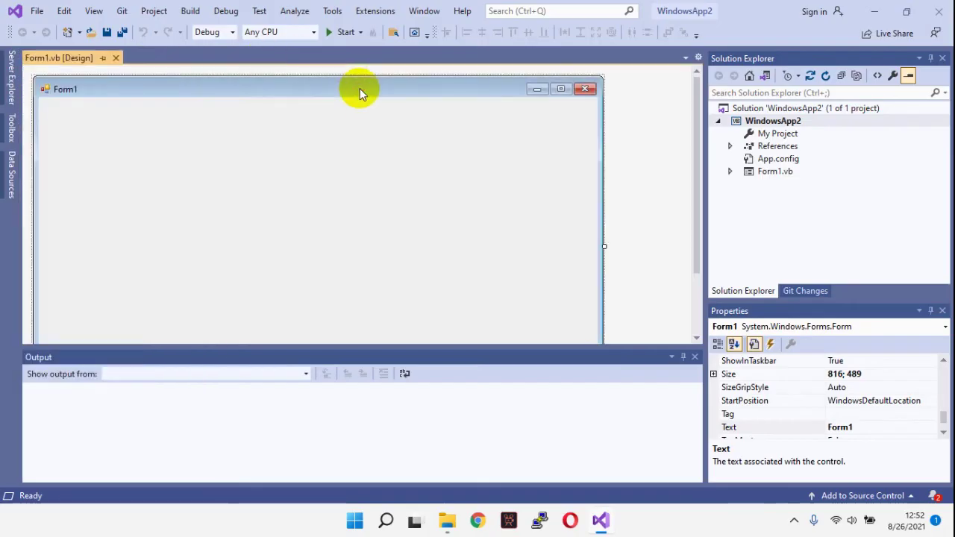
Close Visual Studio and launch the installer CRforVS13SP30_0-10010309_nosware.com.EXE from the CR folder in File Explorer
{"action": "left_click", "coordinate": [940, 12]}
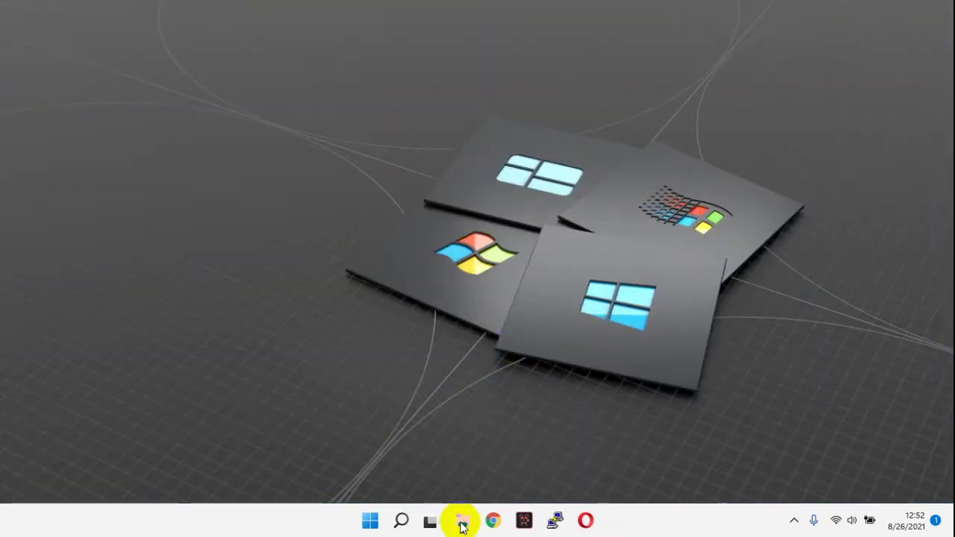
{"action": "left_click", "coordinate": [463, 527]}
{"action": "left_click", "coordinate": [307, 125]}
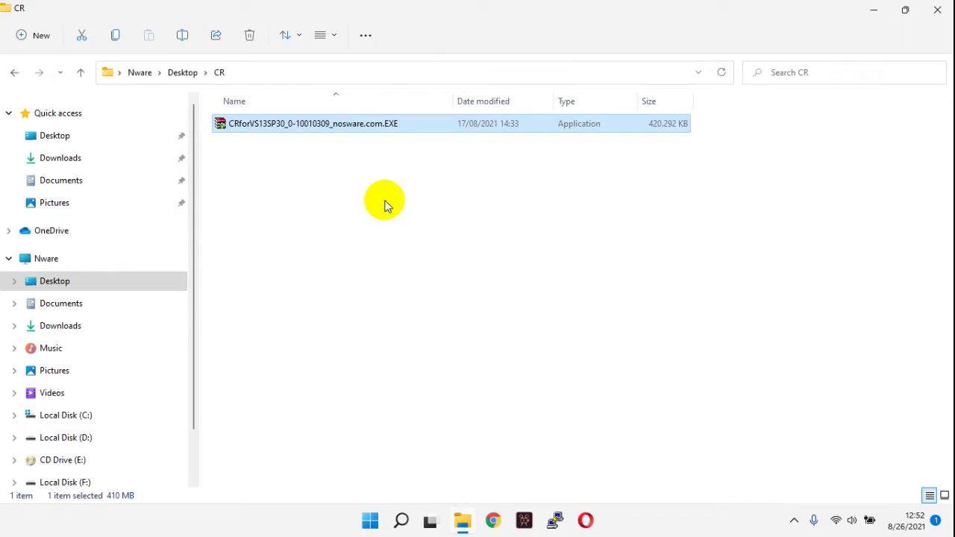
{"action": "double_click", "coordinate": [293, 131]}
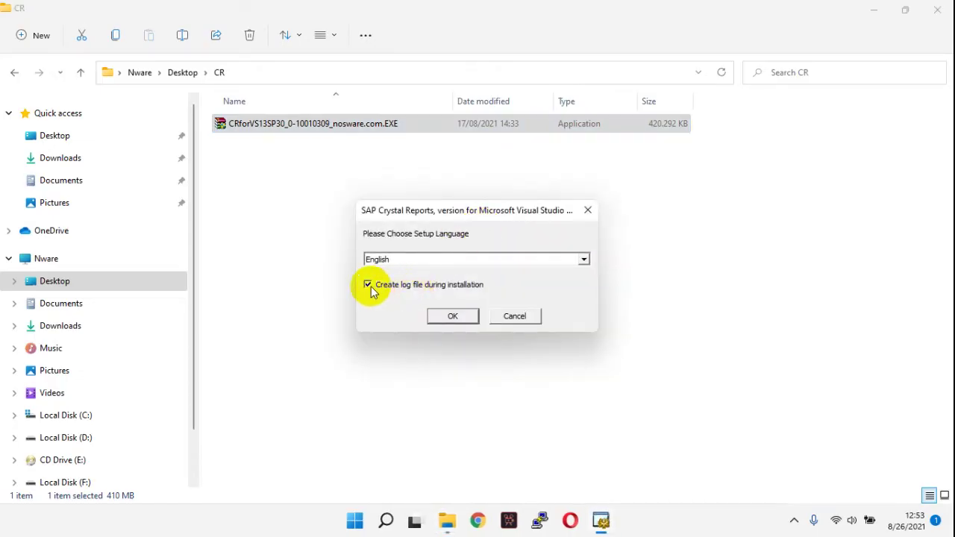
Confirm English as the setup language, keeping log file creation during installation enabled
{"action": "left_click", "coordinate": [376, 290]}
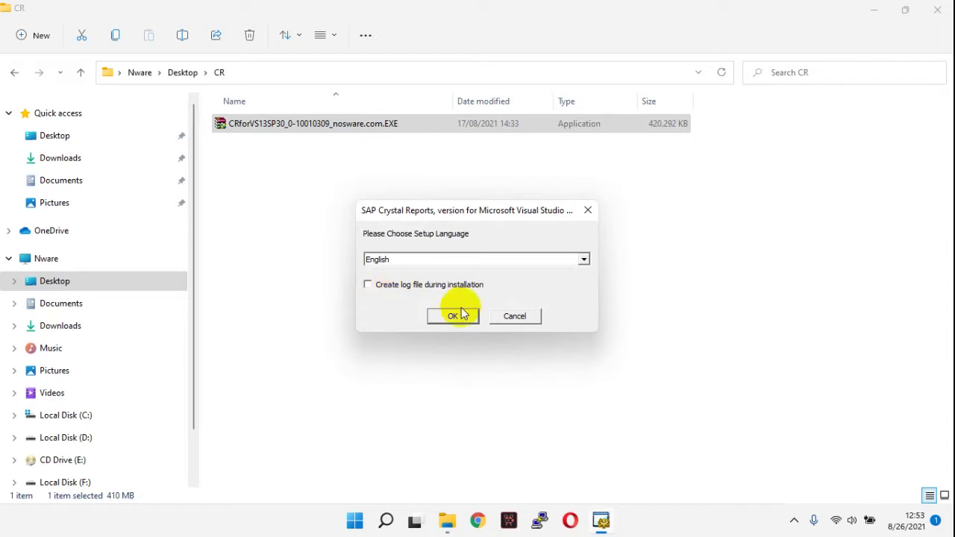
{"action": "left_click", "coordinate": [373, 288]}
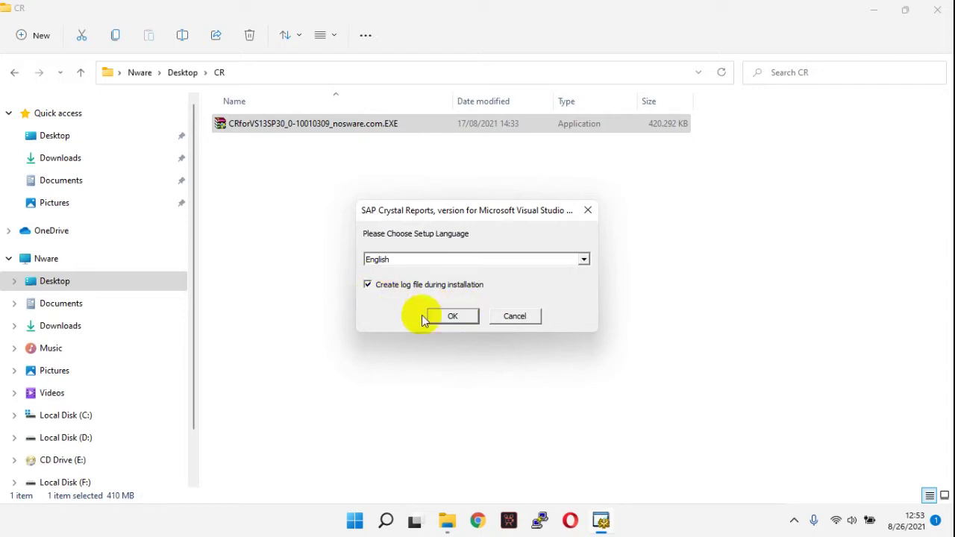
{"action": "left_click", "coordinate": [455, 316]}
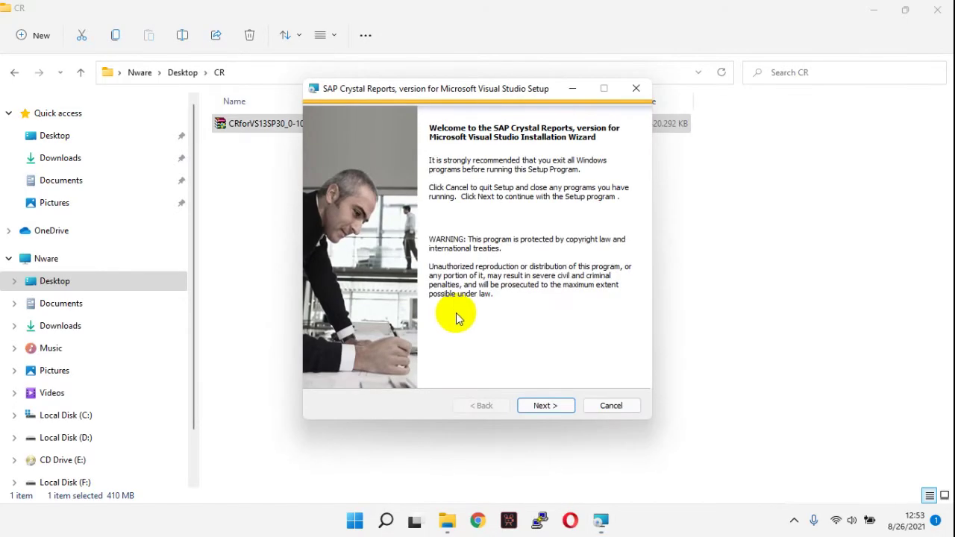
Accept the license agreement and install SAP Crystal Reports together with the 64-bit runtime, leaving the desktop clear at the end
{"action": "left_click", "coordinate": [553, 405]}
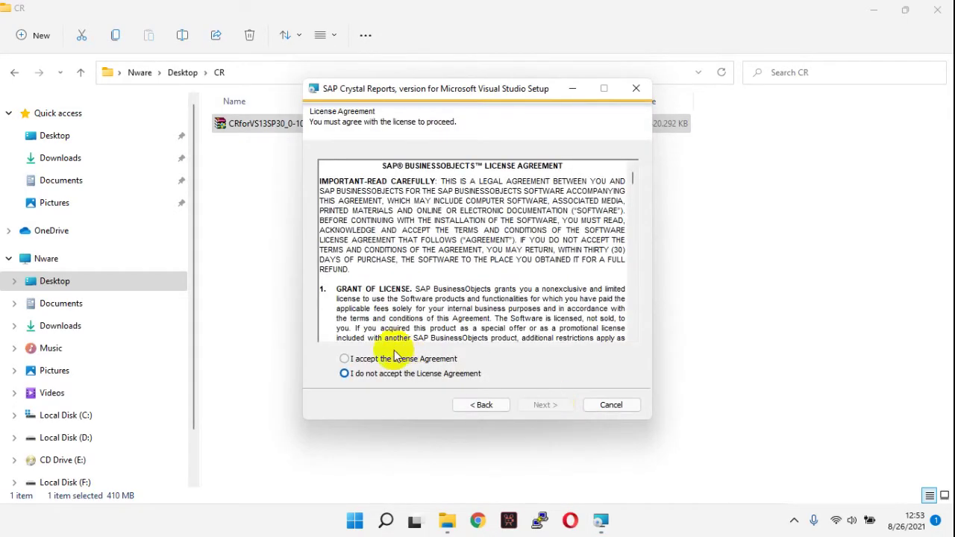
{"action": "left_click", "coordinate": [347, 361]}
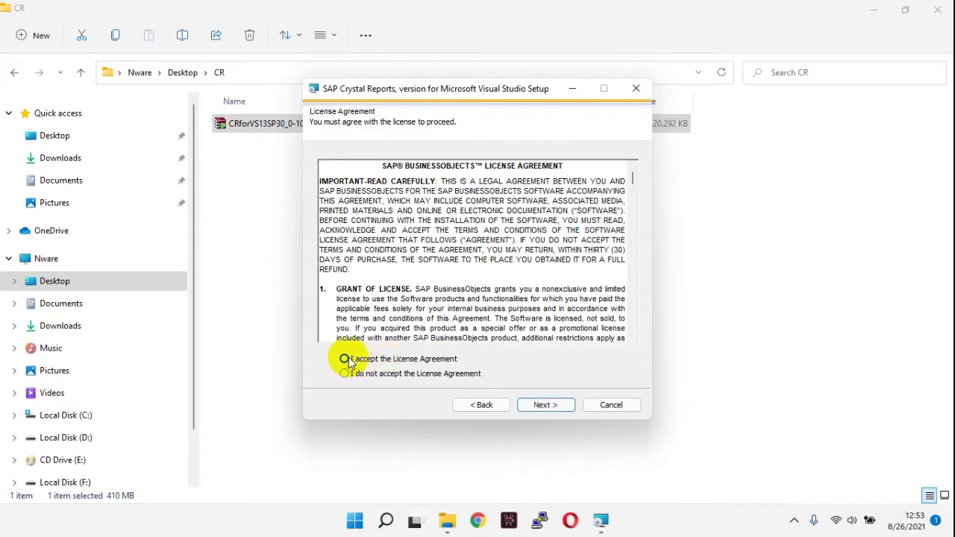
{"action": "left_click", "coordinate": [544, 405]}
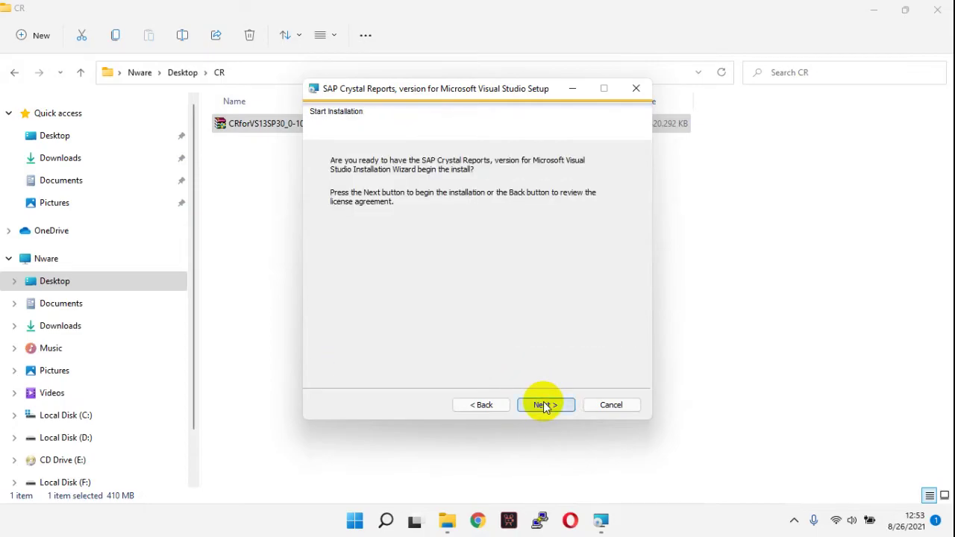
{"action": "left_click", "coordinate": [543, 404]}
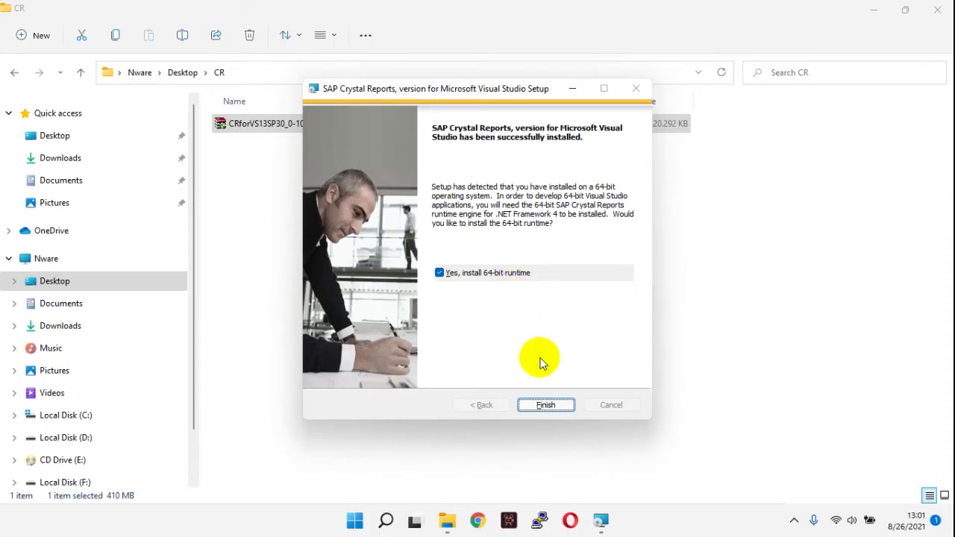
{"action": "left_click", "coordinate": [547, 406]}
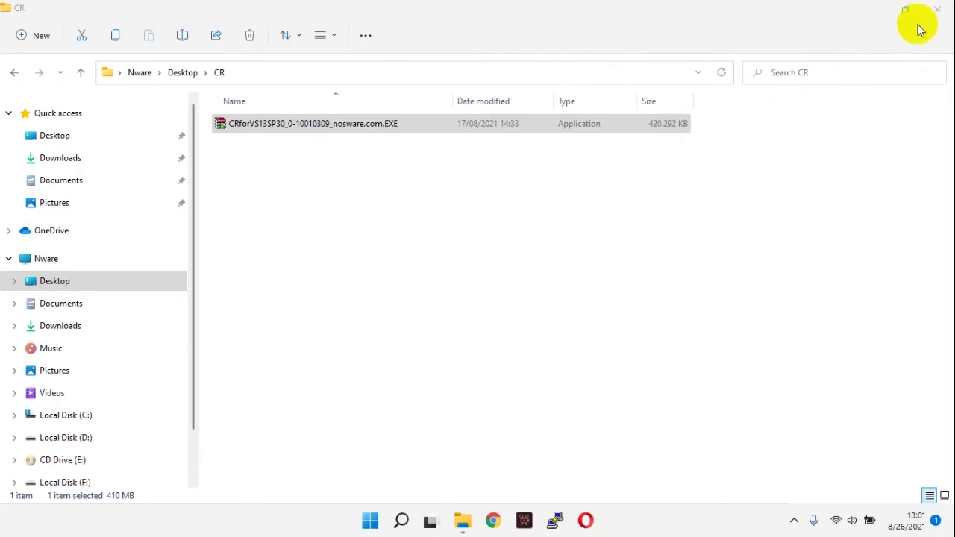
{"action": "left_click", "coordinate": [873, 12]}
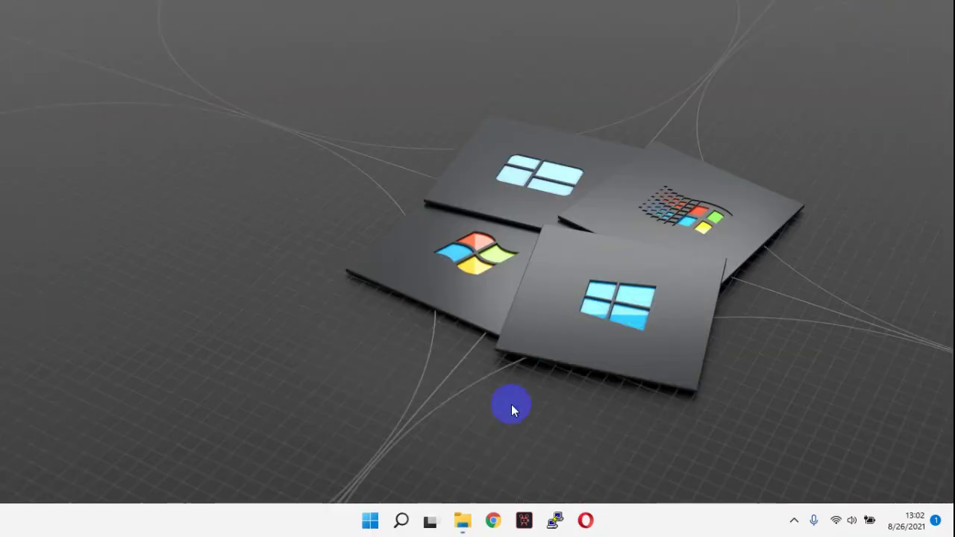
Launch Visual Studio 2019 and start creating a new project
{"action": "left_click", "coordinate": [402, 521]}
{"action": "type", "text": "v"}
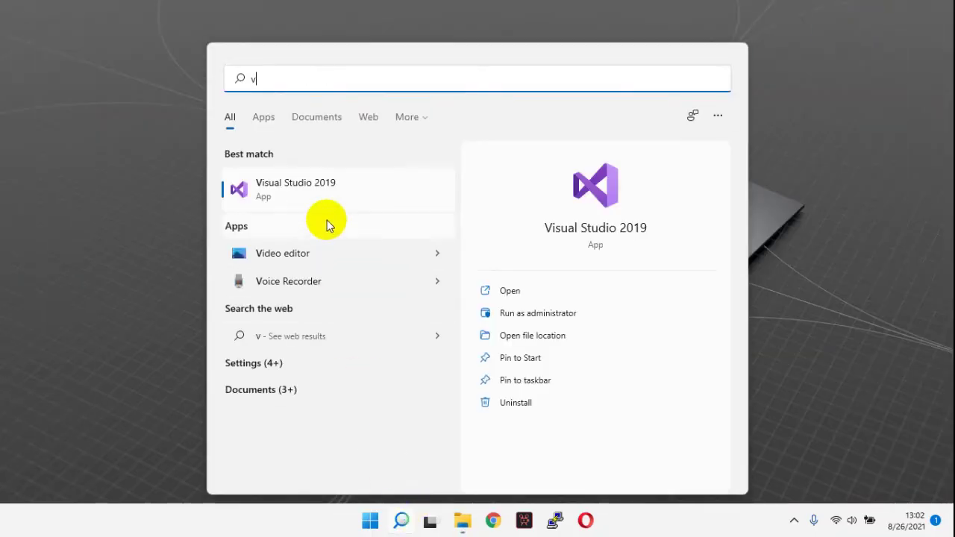
{"action": "left_click", "coordinate": [331, 188]}
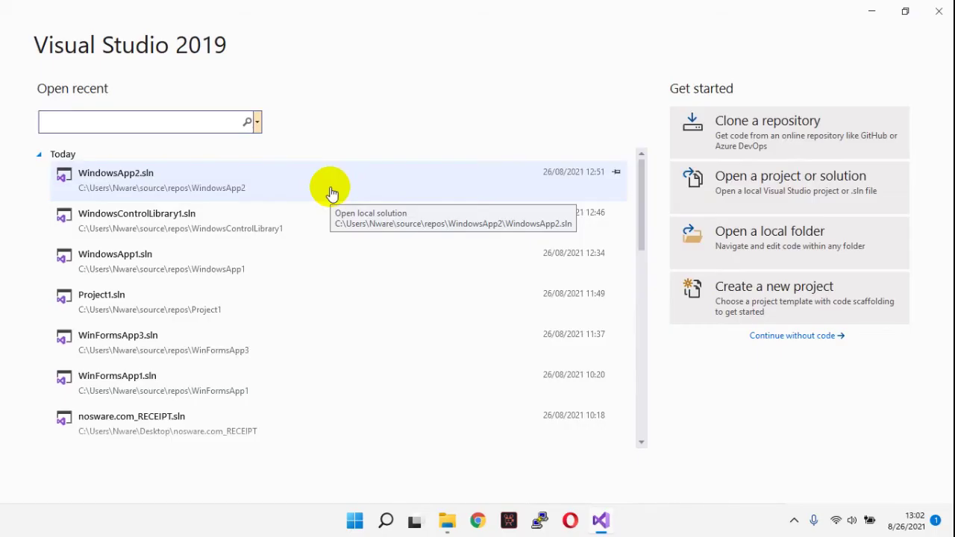
{"action": "left_click", "coordinate": [773, 313]}
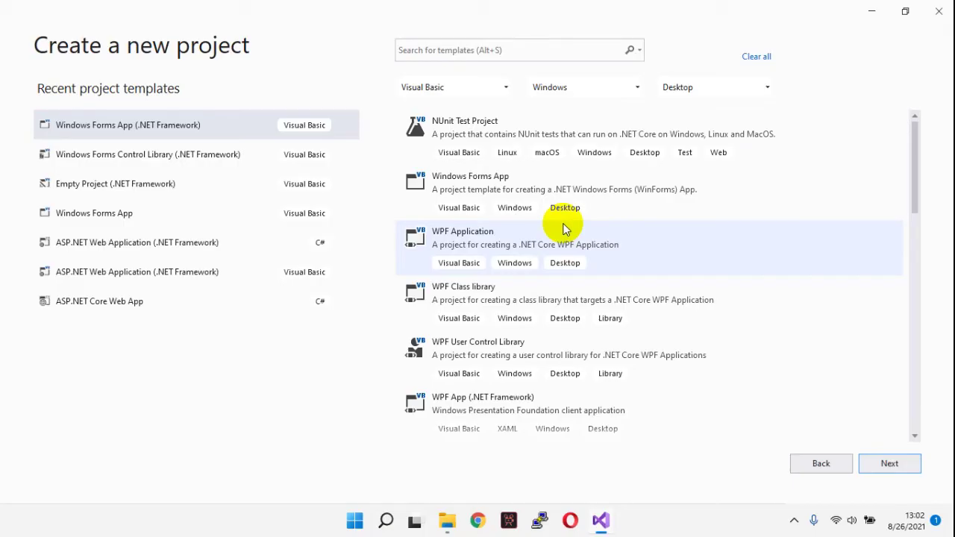
Search the project templates for "form" and choose the Visual Basic Windows Forms App (.NET Framework) template
{"action": "left_click", "coordinate": [513, 50]}
{"action": "type", "text": "form"}
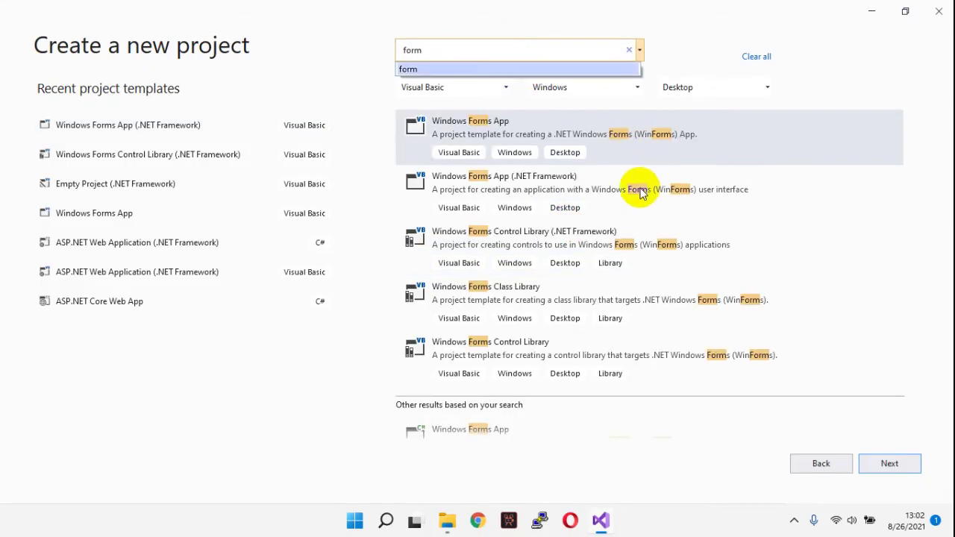
{"action": "left_click", "coordinate": [640, 193]}
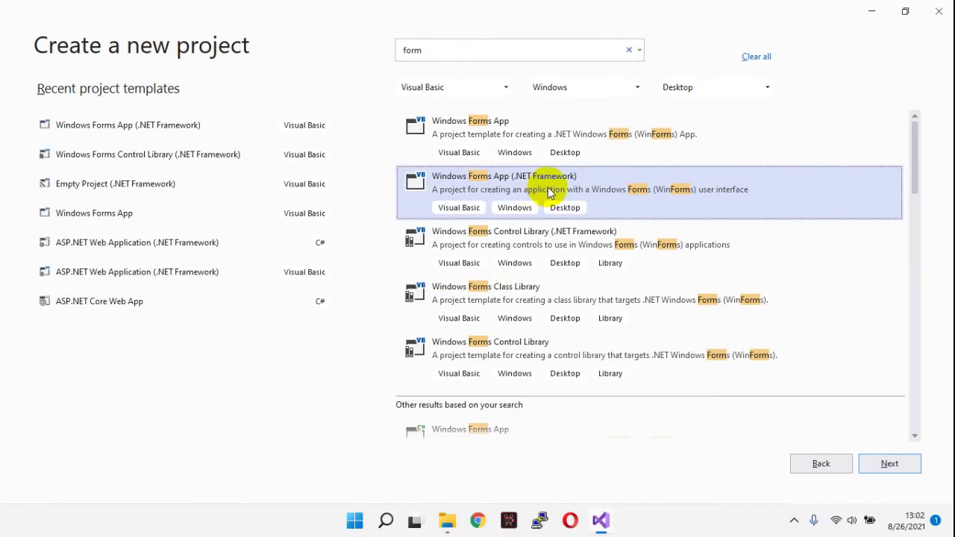
{"action": "left_click", "coordinate": [889, 462]}
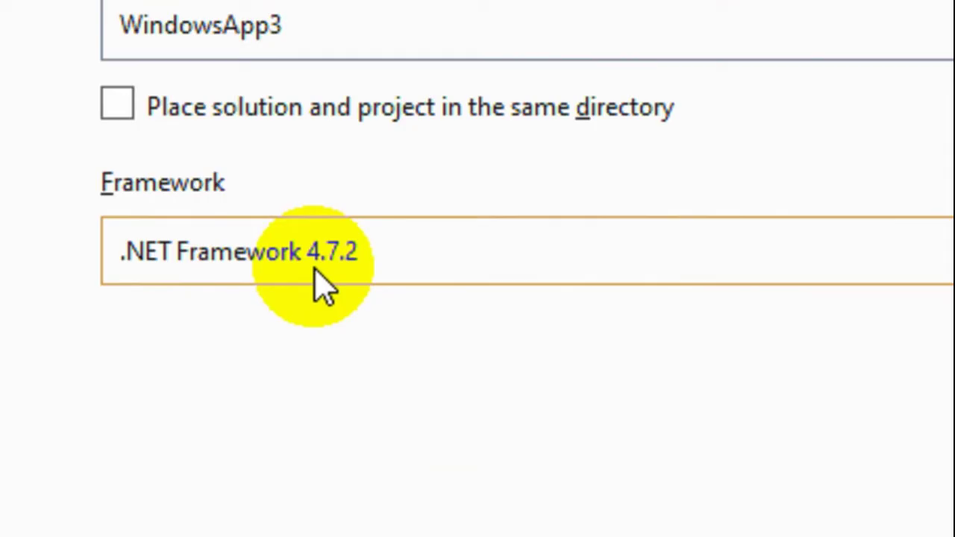
Create the project WindowsApp3, keeping .NET Framework 4.7.2 as its framework
{"action": "left_click", "coordinate": [317, 268]}
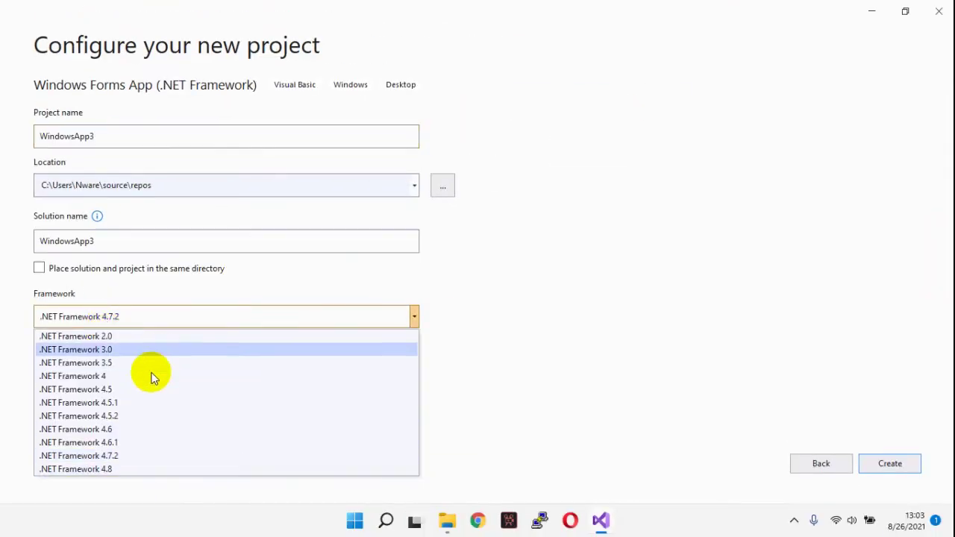
{"action": "left_click", "coordinate": [625, 337]}
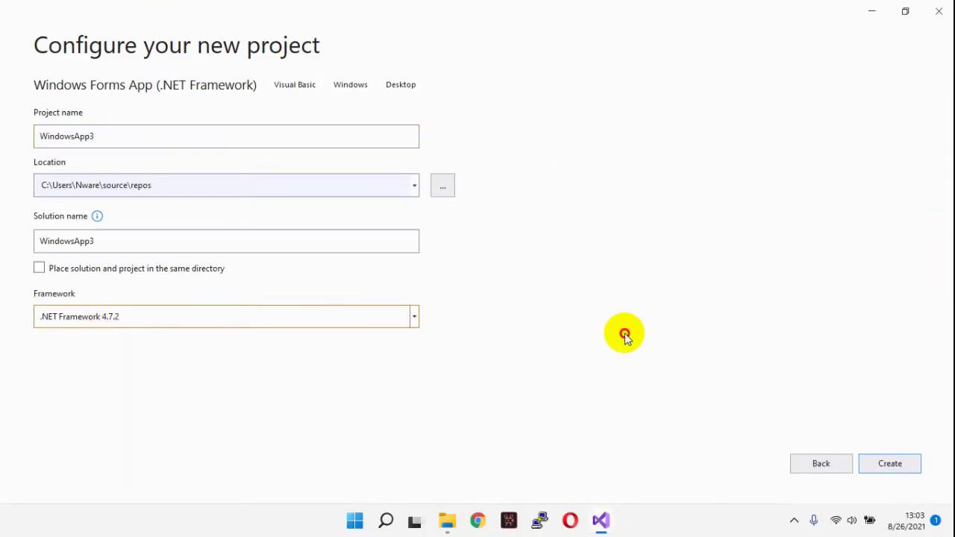
{"action": "left_click", "coordinate": [900, 466]}
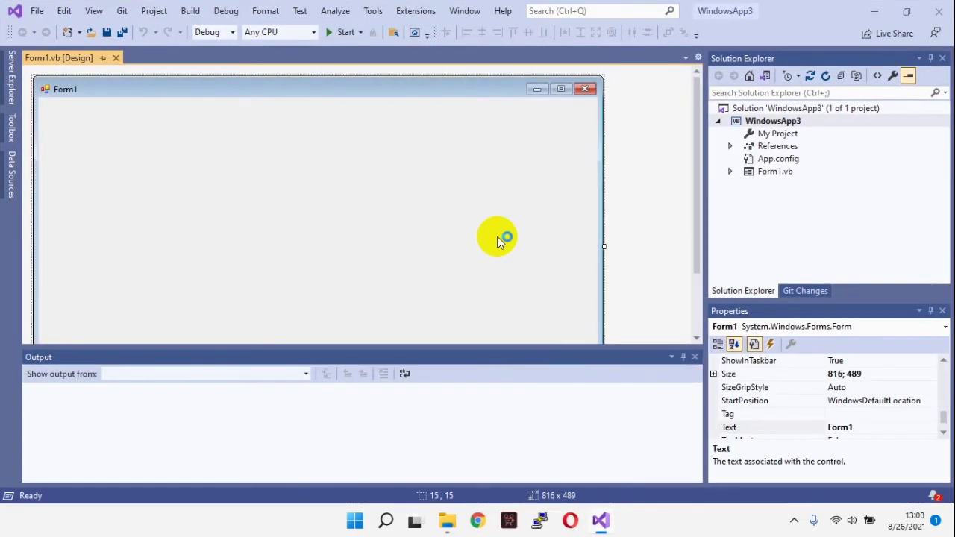
Dismiss the Crystal Reports data protection notice and add a CrystalReportViewer from the Reporting controls to Form1
{"action": "left_click", "coordinate": [11, 129]}
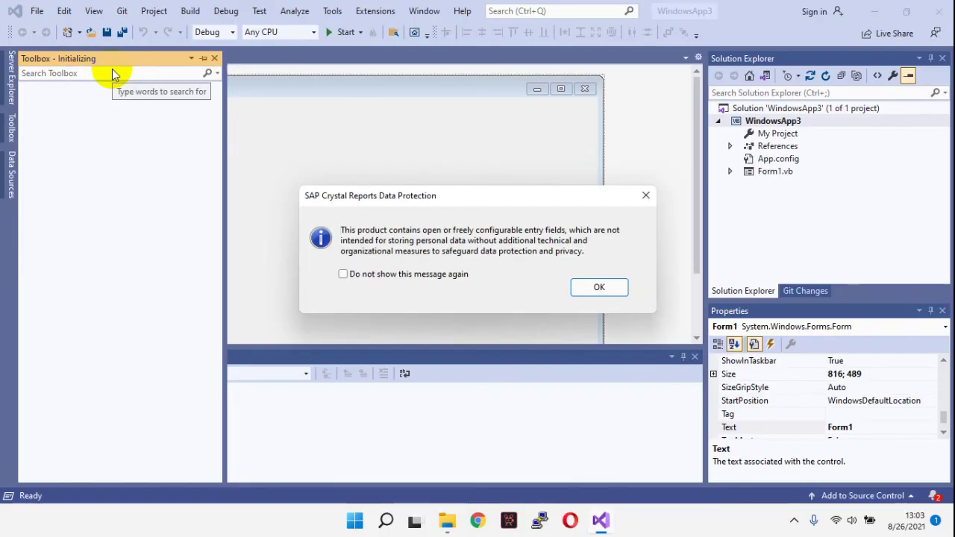
{"action": "left_click", "coordinate": [601, 286]}
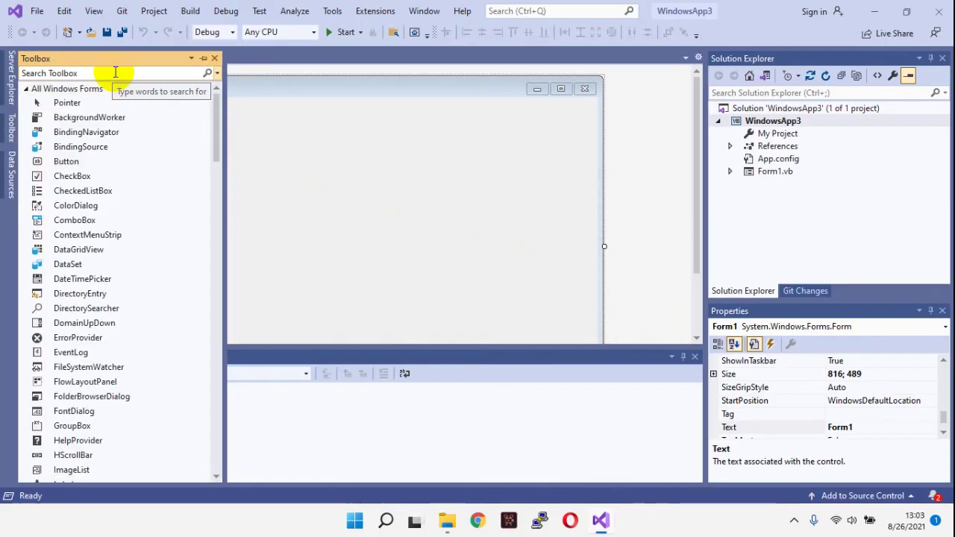
{"action": "left_click_drag", "start_coordinate": [215, 119], "coordinate": [199, 439]}
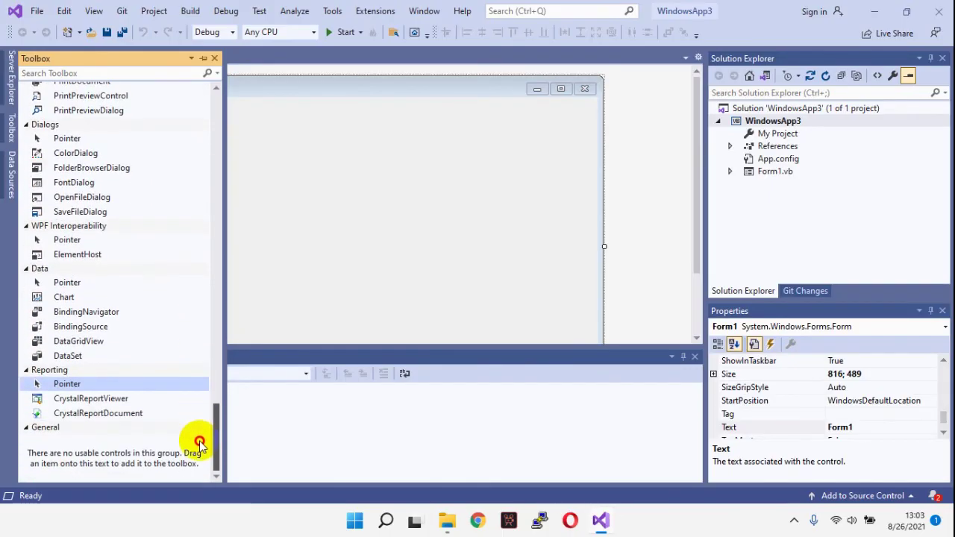
{"action": "left_click_drag", "start_coordinate": [92, 398], "coordinate": [291, 195]}
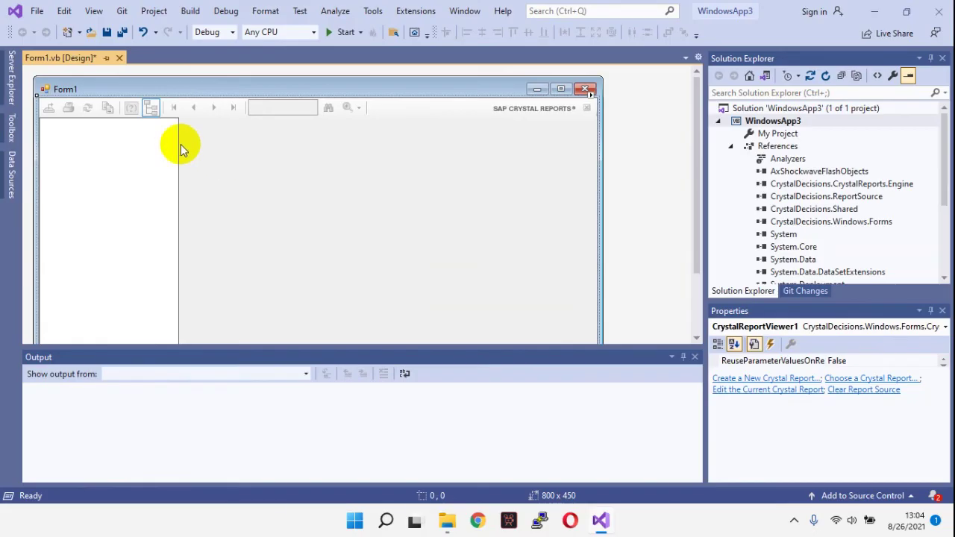
Open the WindowsApp3 project properties and review the available target framework versions without changing the selection
{"action": "left_click", "coordinate": [166, 13]}
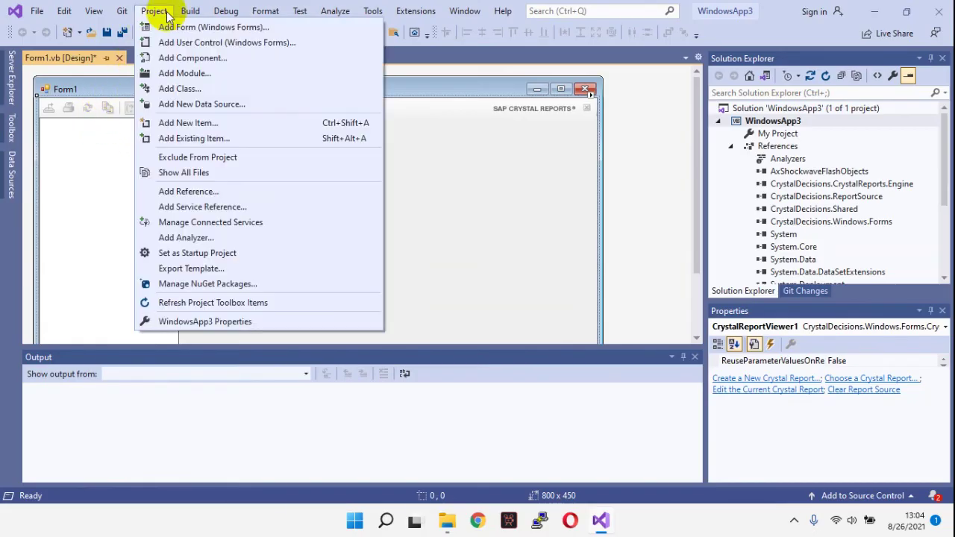
{"action": "left_click", "coordinate": [223, 322]}
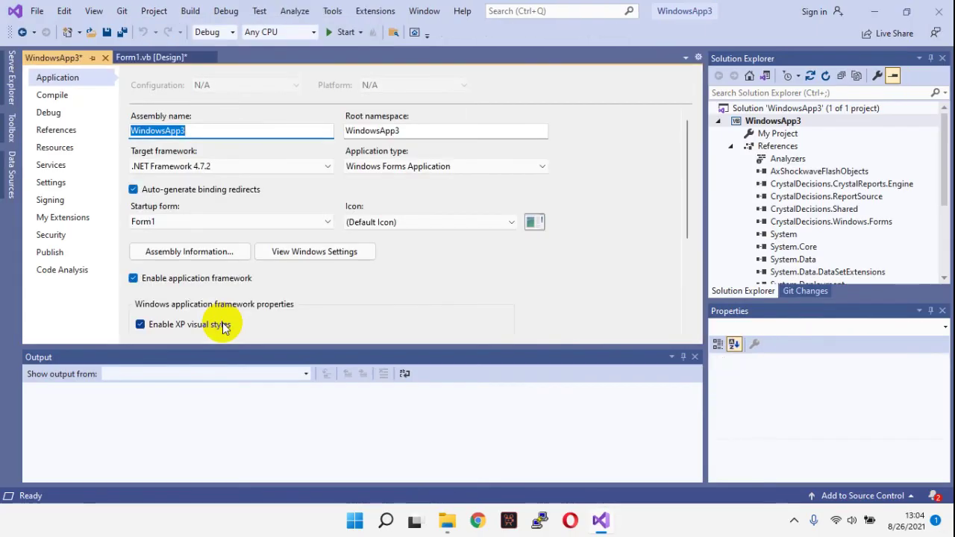
{"action": "left_click", "coordinate": [256, 166]}
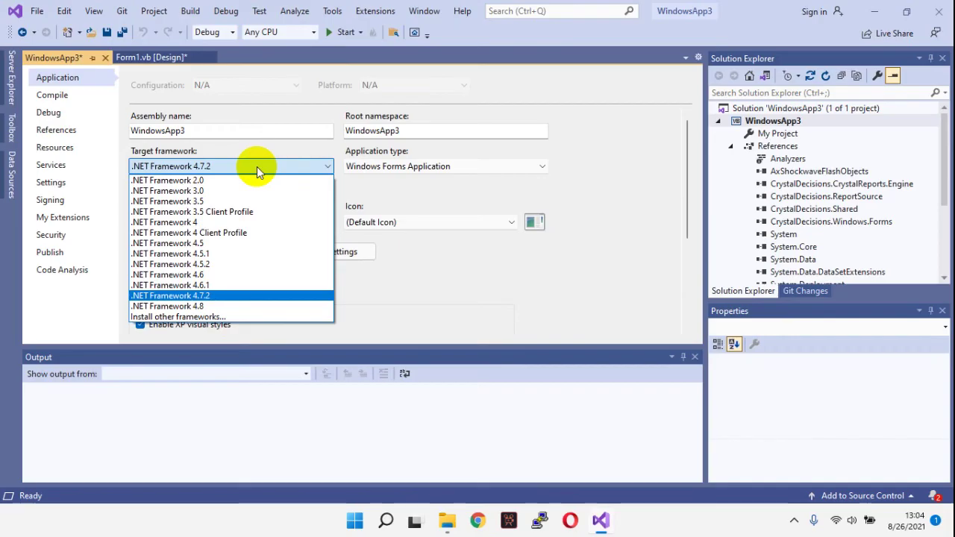
{"action": "left_click", "coordinate": [257, 166]}
{"action": "left_click", "coordinate": [257, 166]}
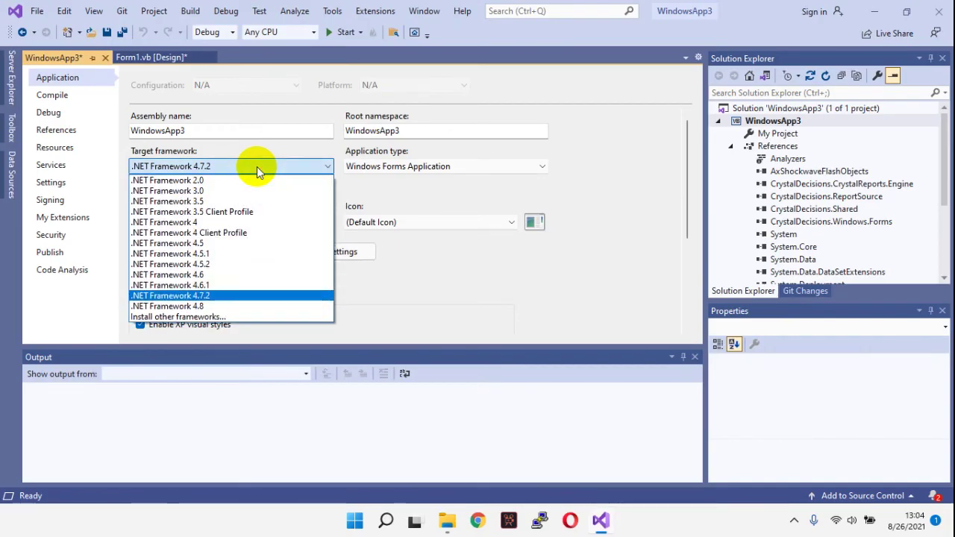
{"action": "left_click", "coordinate": [257, 166]}
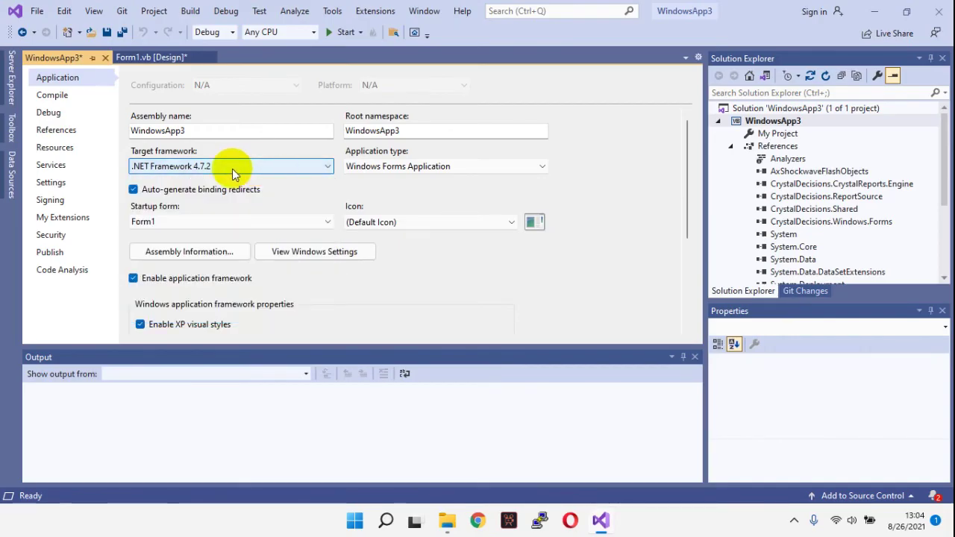
{"action": "left_click", "coordinate": [233, 169]}
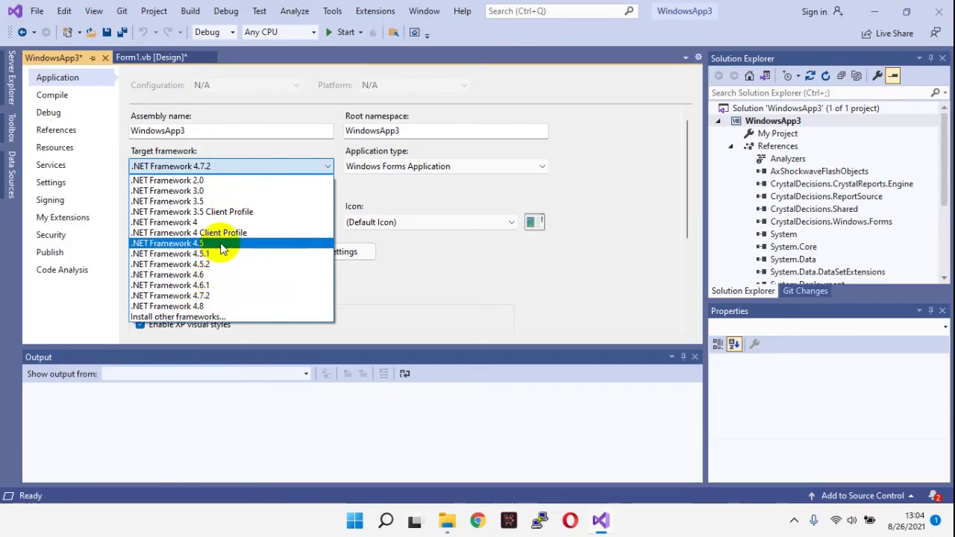
{"action": "left_click", "coordinate": [567, 188]}
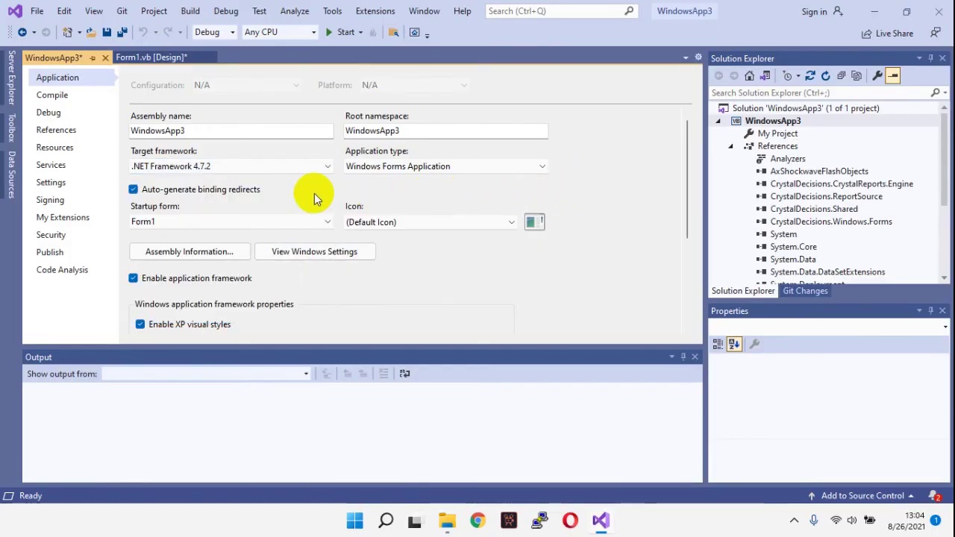
Return to the Form1 design and filter the .NET Framework toolbox components by "crysta", leaving the toolbox item selection without changes
{"action": "left_click", "coordinate": [163, 60]}
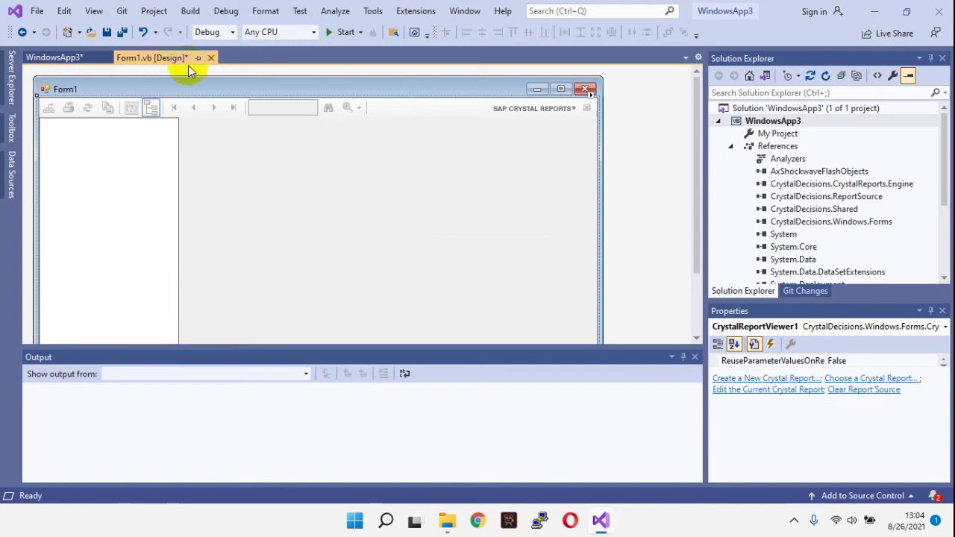
{"action": "left_click", "coordinate": [12, 129]}
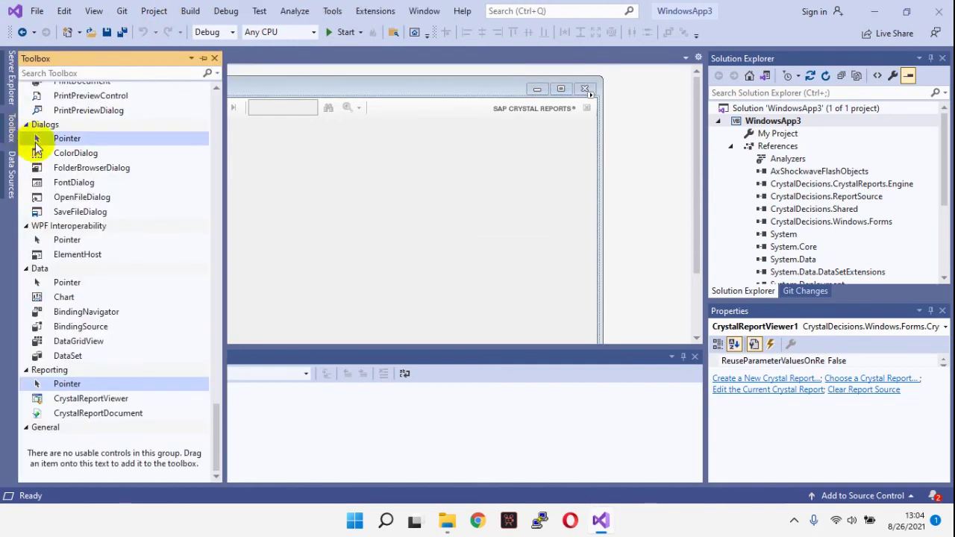
{"action": "right_click", "coordinate": [88, 455]}
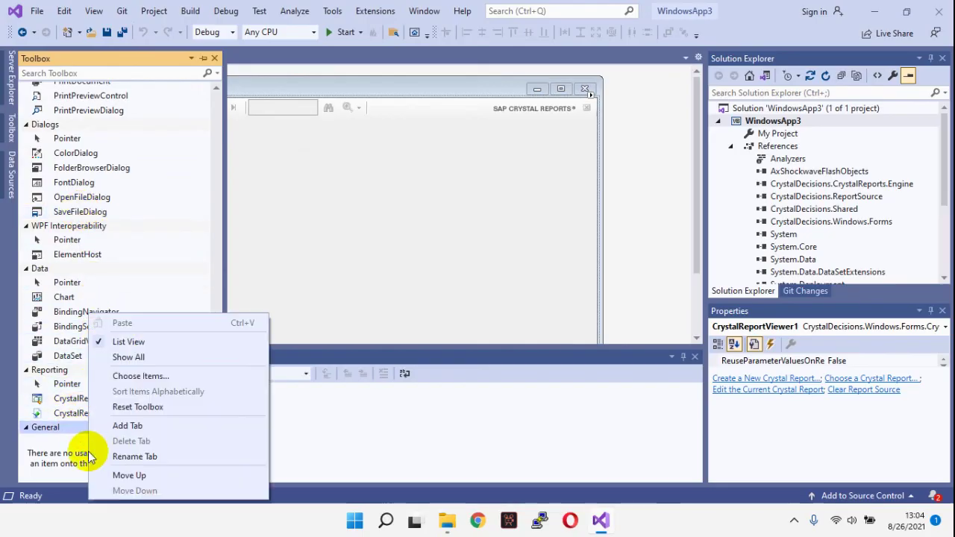
{"action": "left_click", "coordinate": [149, 378]}
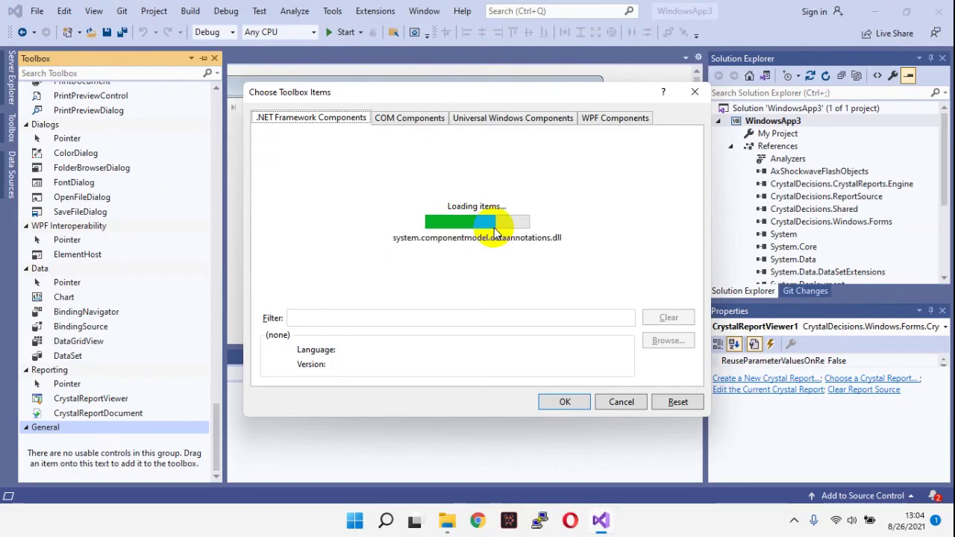
{"action": "left_click", "coordinate": [416, 321]}
{"action": "type", "text": "crysta"}
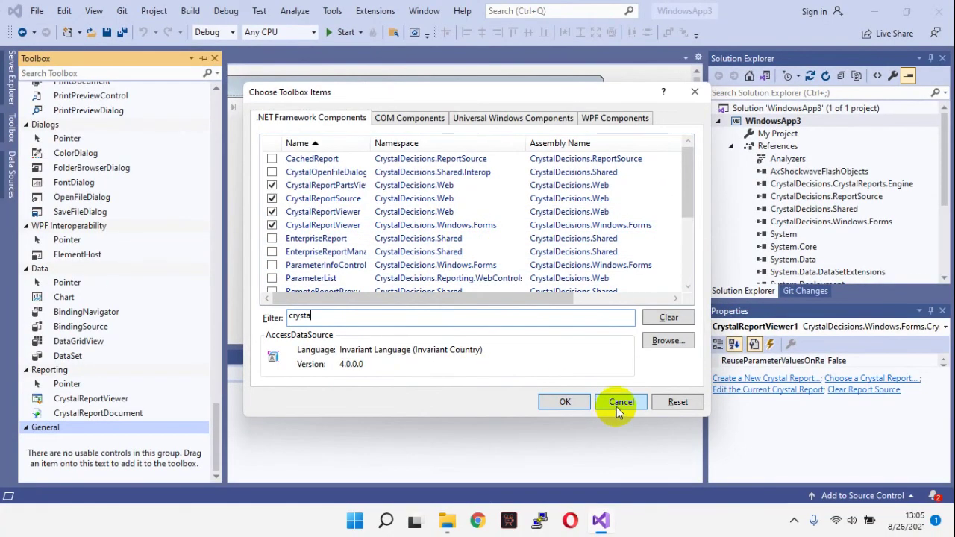
{"action": "left_click", "coordinate": [620, 403]}
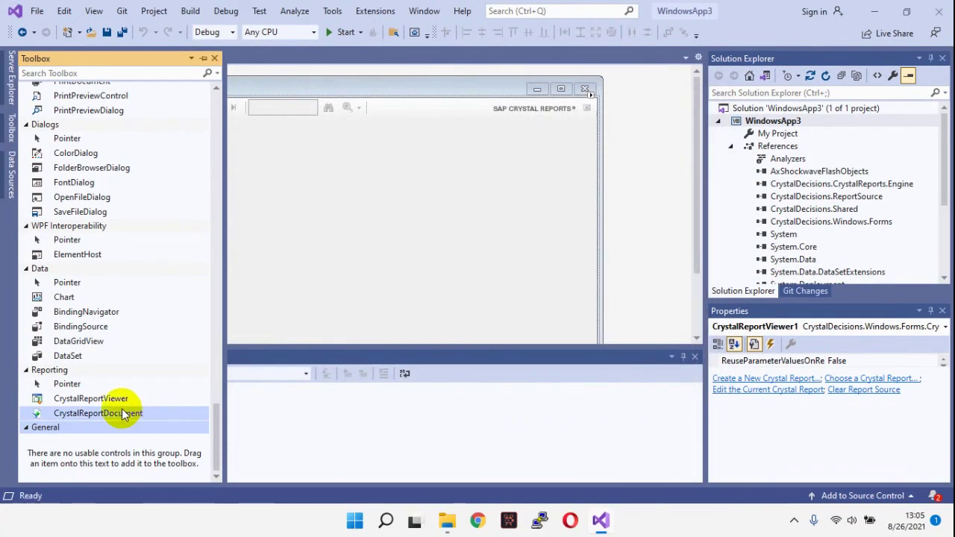